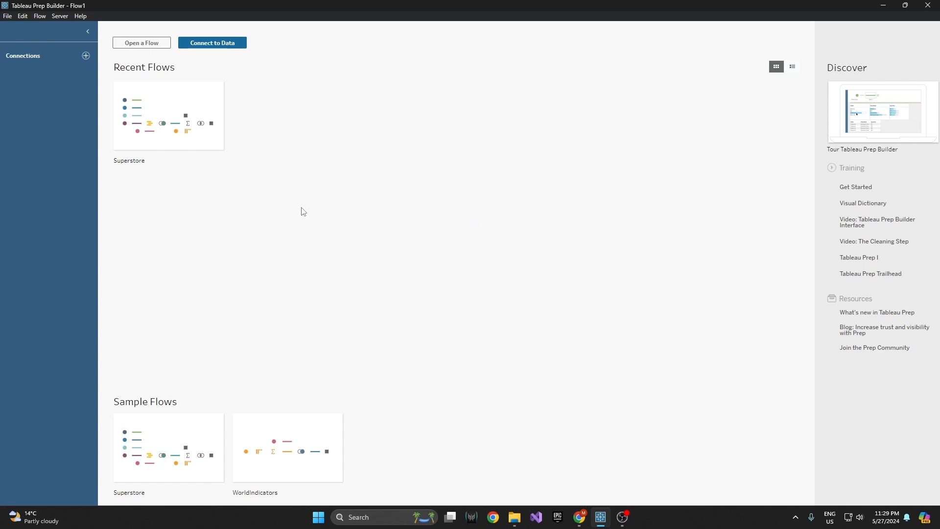
Connect to the text files 2m Sales Records and 5m Sales Records from the Tableau Prep folder.
mouse_move(140, 126)
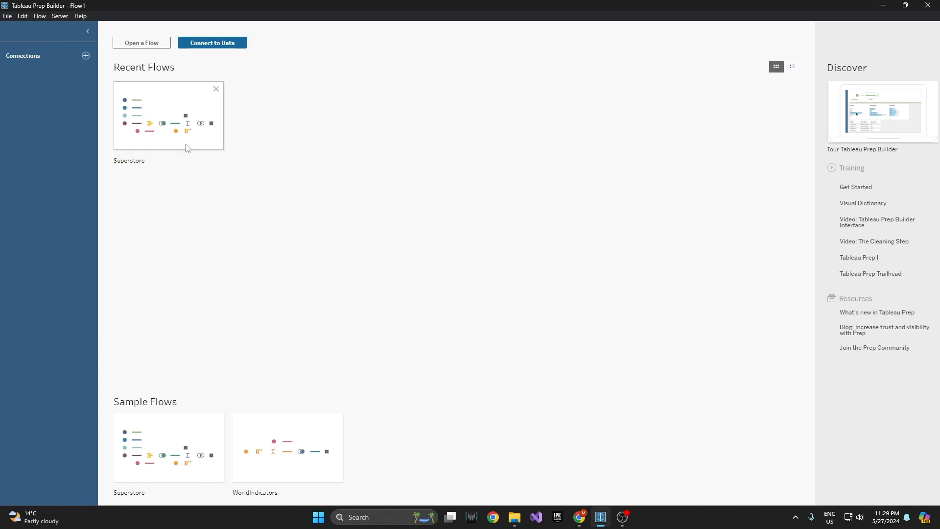
left_click(85, 55)
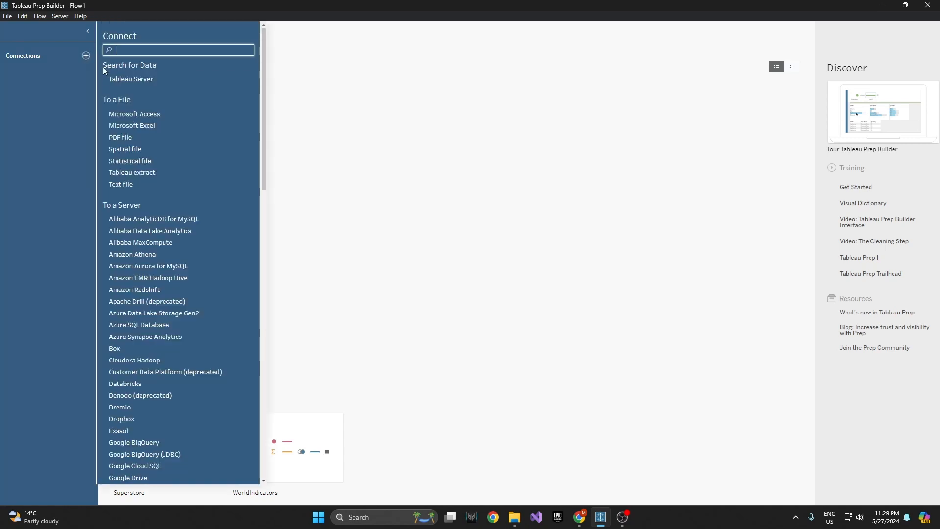
left_click(122, 184)
left_click(128, 91)
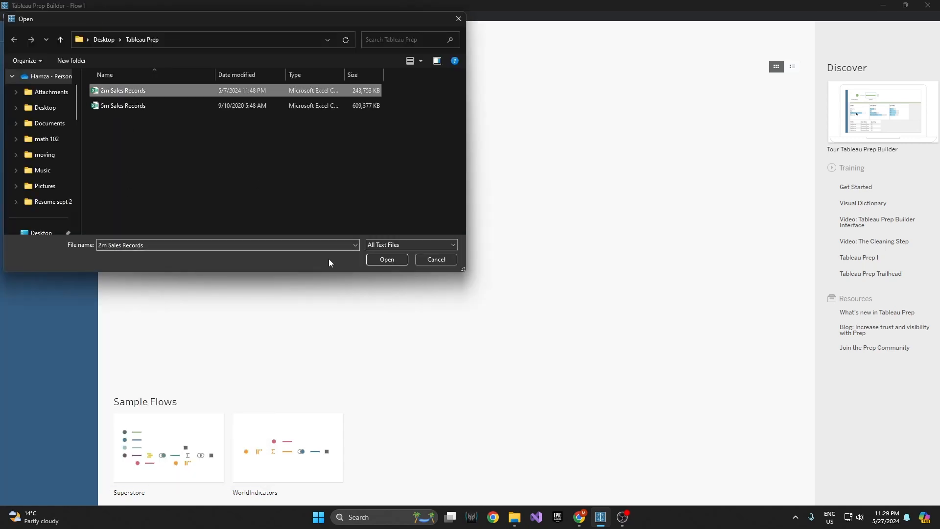
left_click(239, 107, "ctrl")
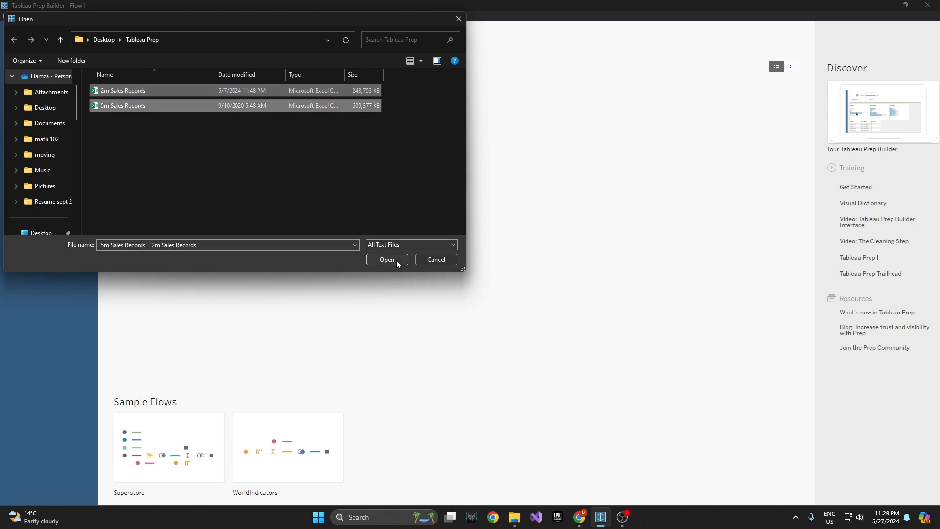
left_click(387, 260)
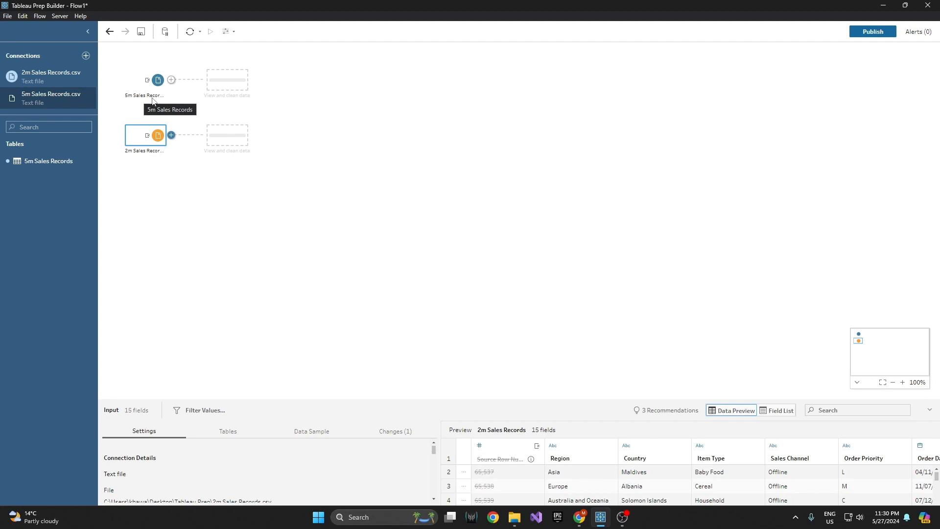
Join the 2m Sales Records input with the 5m Sales Records input and rename the join step as Sales Records.
left_click(263, 167)
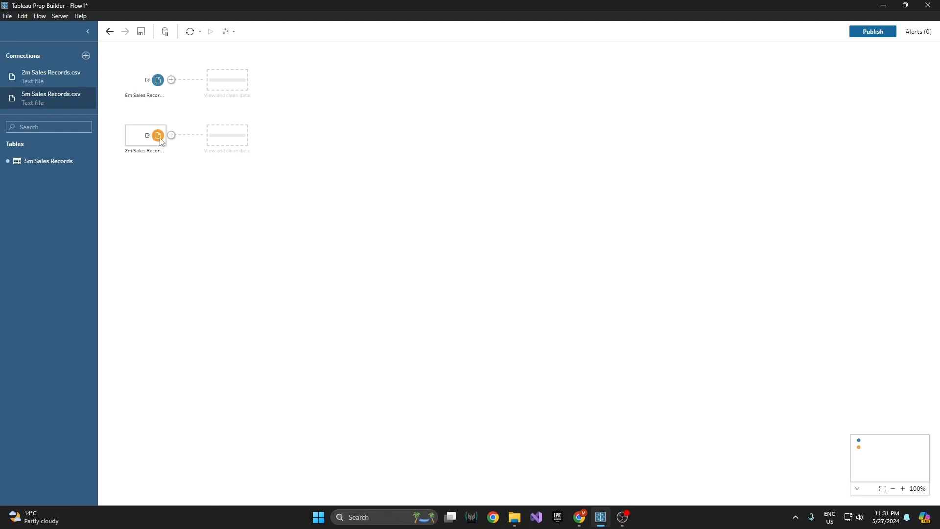
left_click_drag(162, 141, 183, 80)
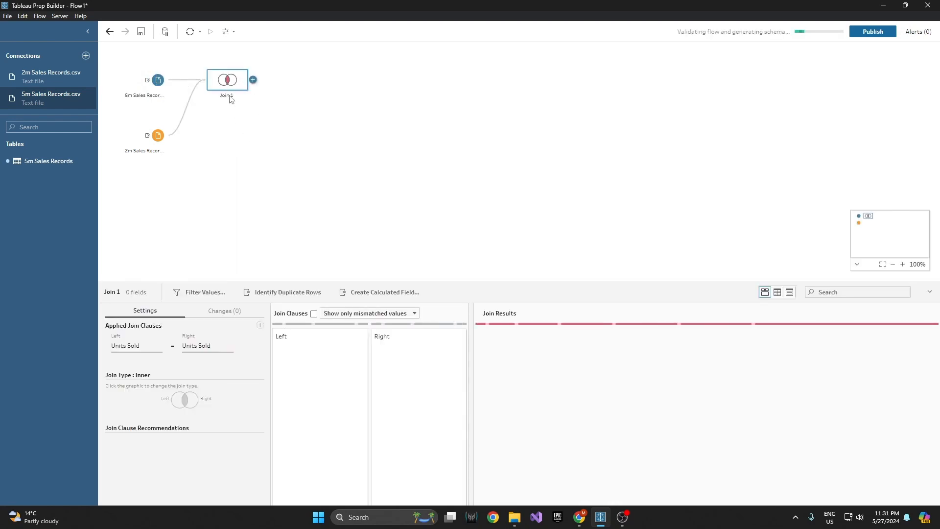
right_click(231, 99)
left_click(253, 106)
key("BackSpace")
type("Sales Records")
left_click(228, 118)
left_click(232, 98)
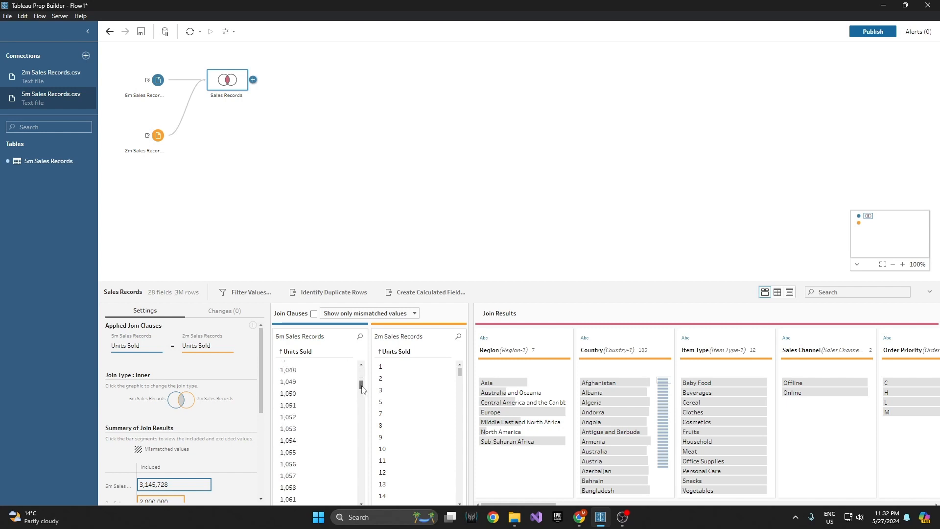
Set the applied join clause to match Order ID from 5m Sales Records with Order ID from 2m Sales Records.
left_click(143, 348)
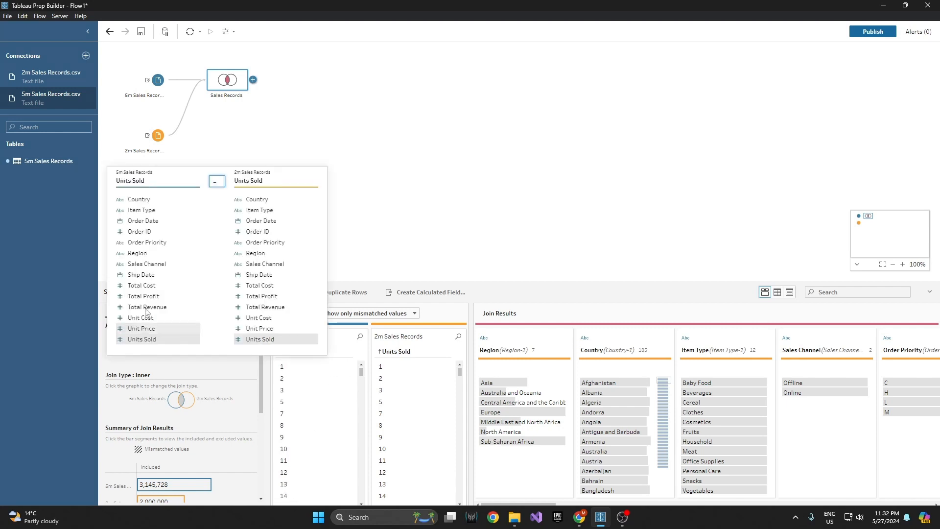
left_click(147, 232)
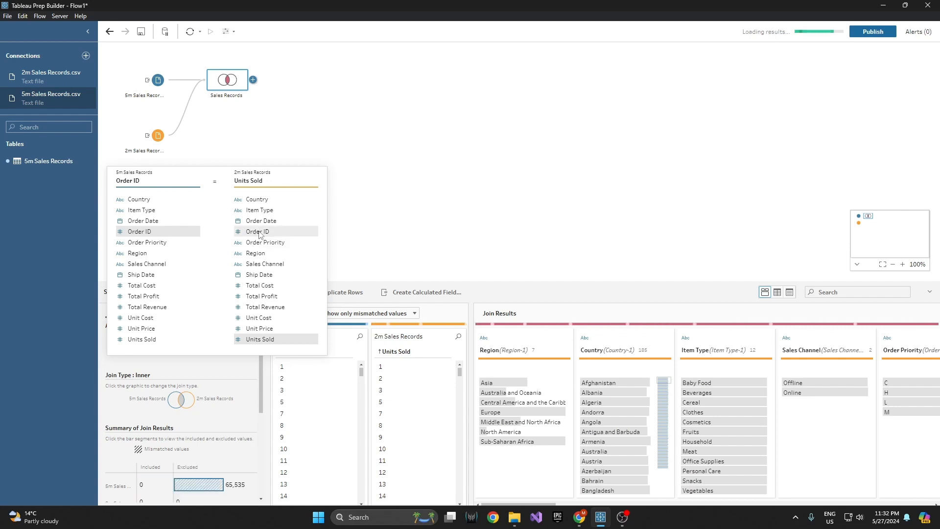
left_click(259, 232)
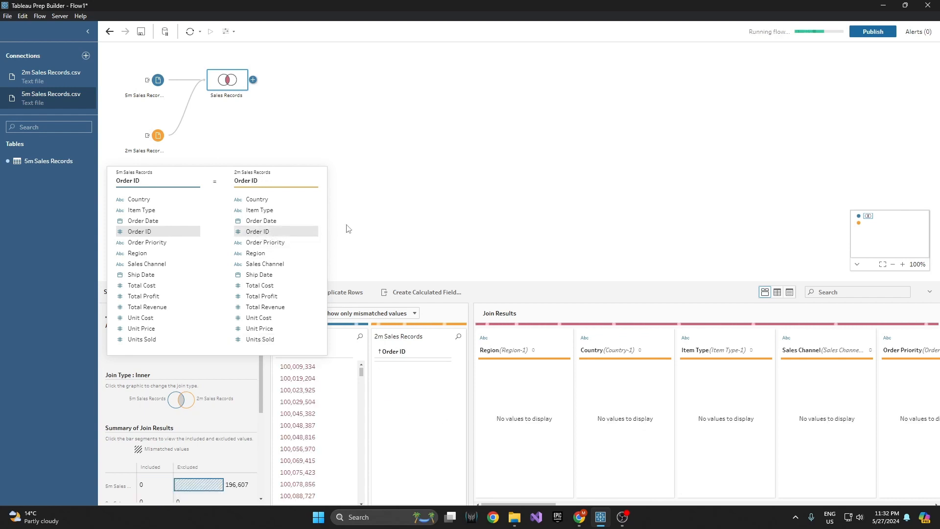
left_click(358, 225)
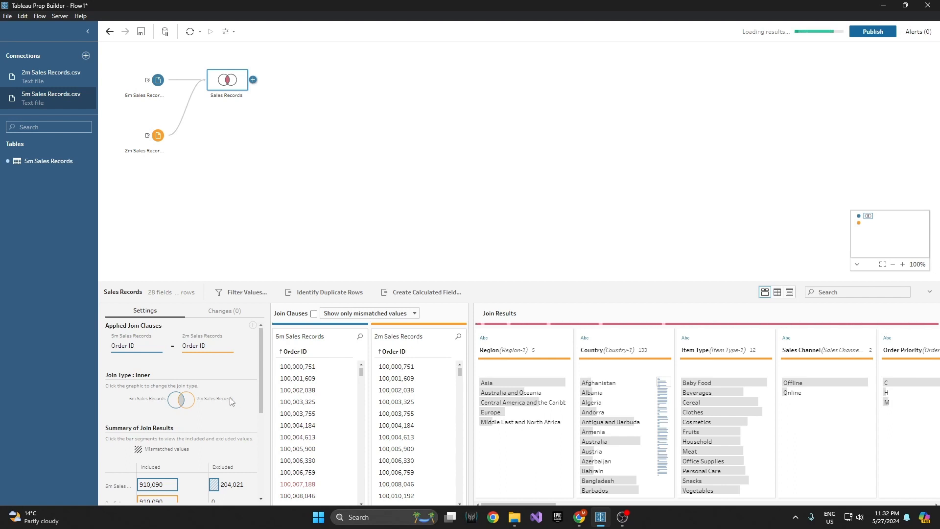
Try the left, full outer and right join types on the Sales Records join, ending with a left join.
mouse_move(149, 82)
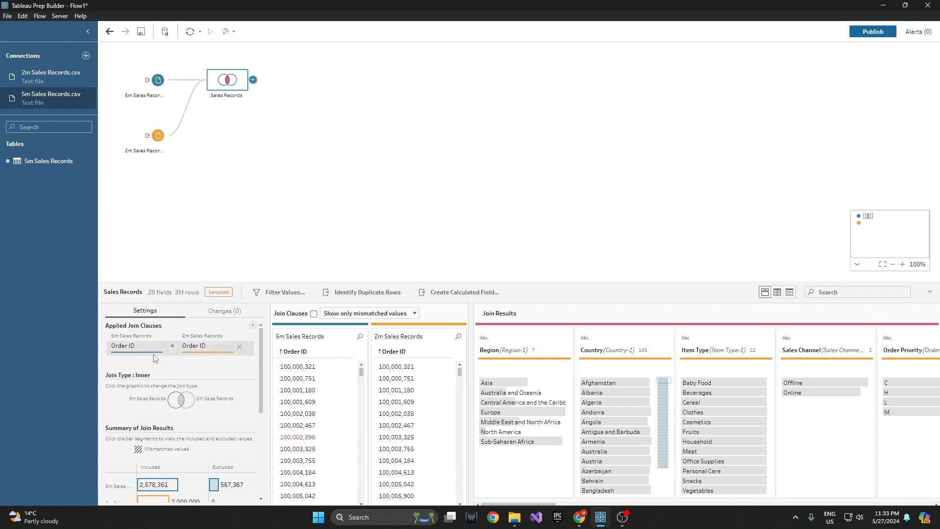
left_click(175, 400)
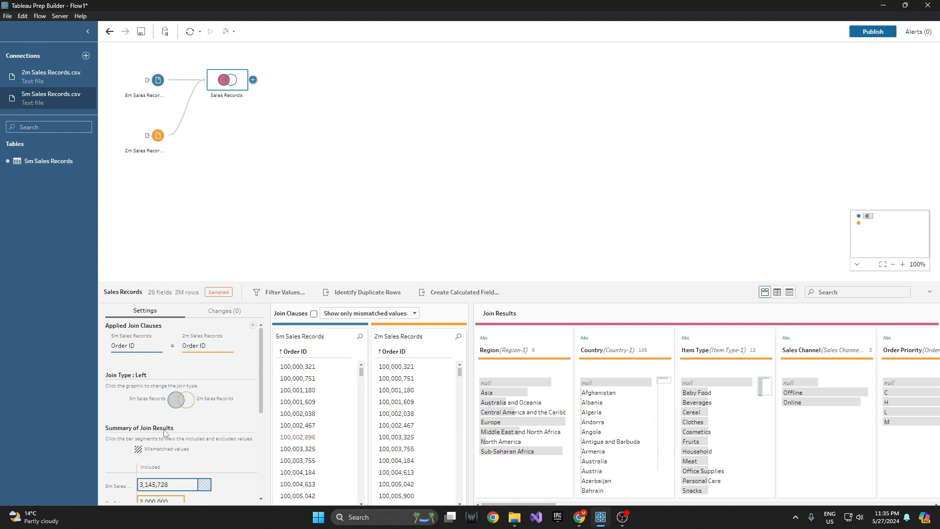
left_click(193, 405)
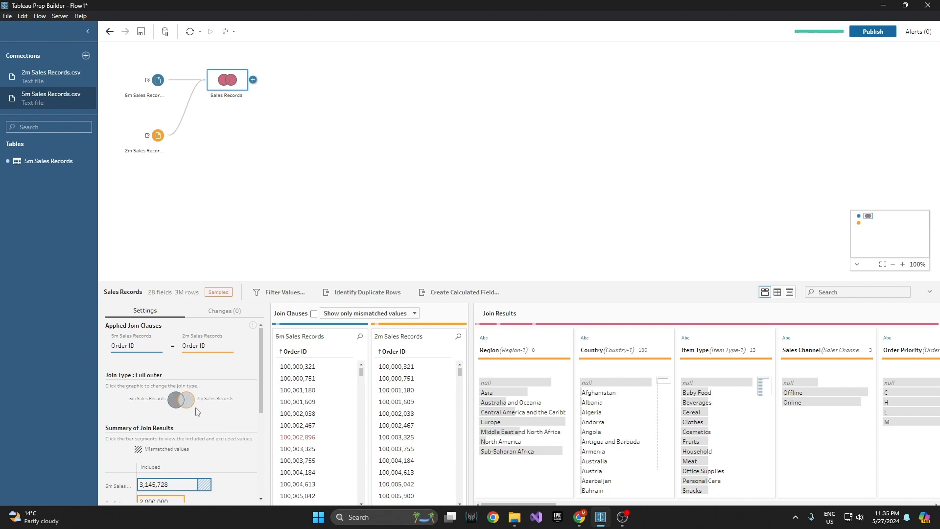
left_click(172, 405)
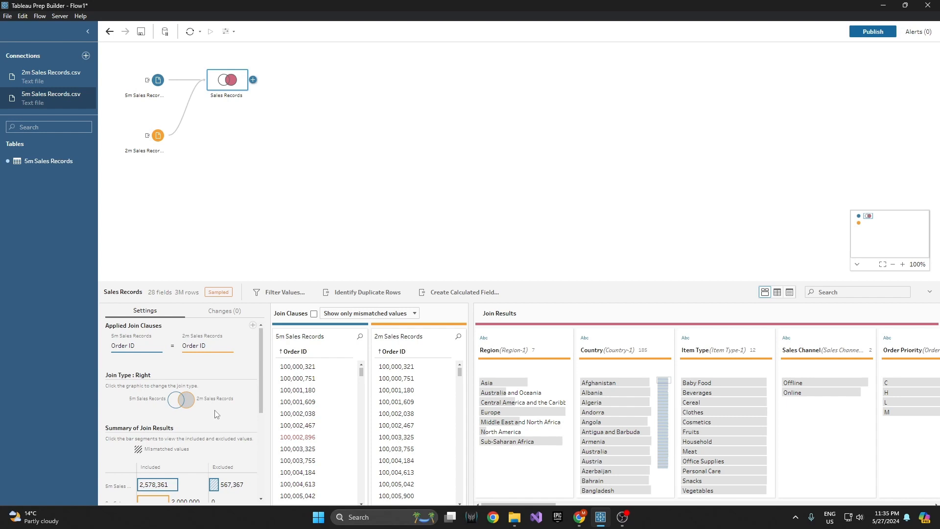
left_click(175, 403)
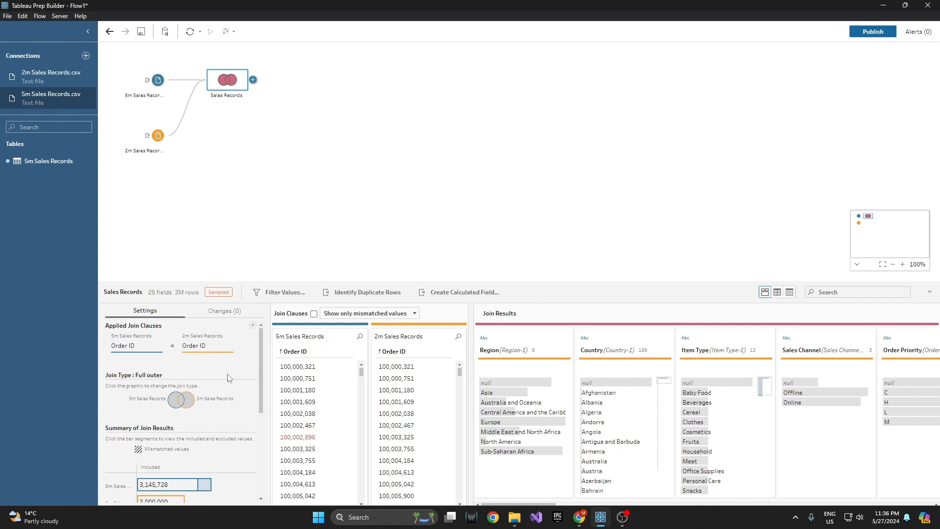
left_click(186, 402)
Examine the summary of join results, the join clause recommendations and the mismatched Order ID in 5m Sales Records.
scroll(166, 405, "down", 1)
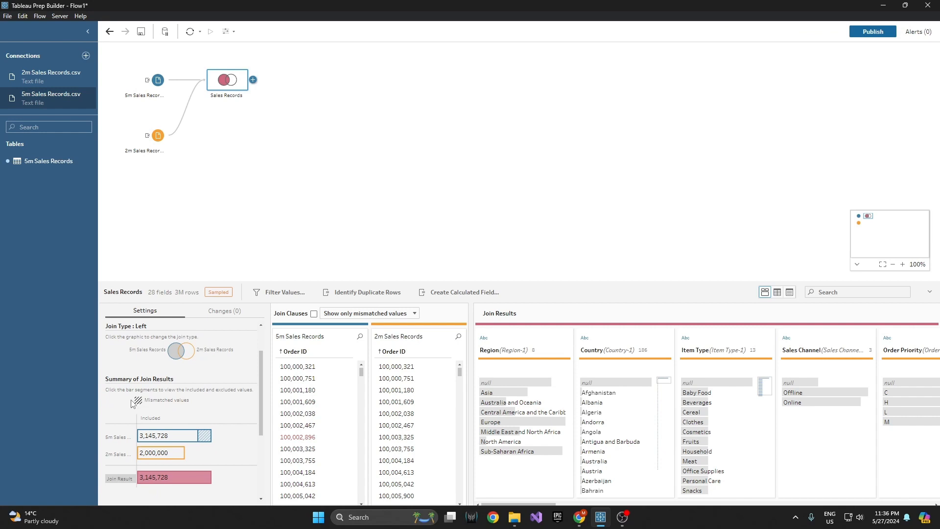
scroll(147, 399, "down", 1)
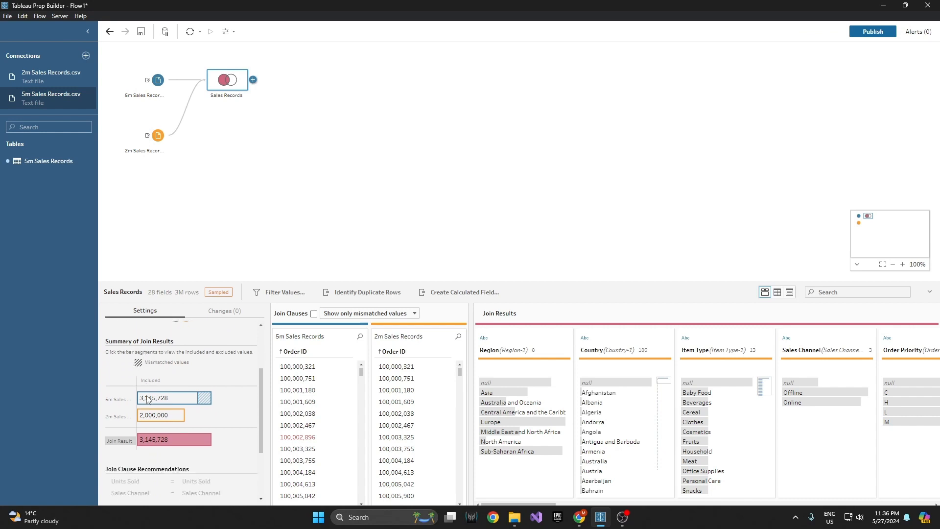
scroll(147, 399, "down", 1)
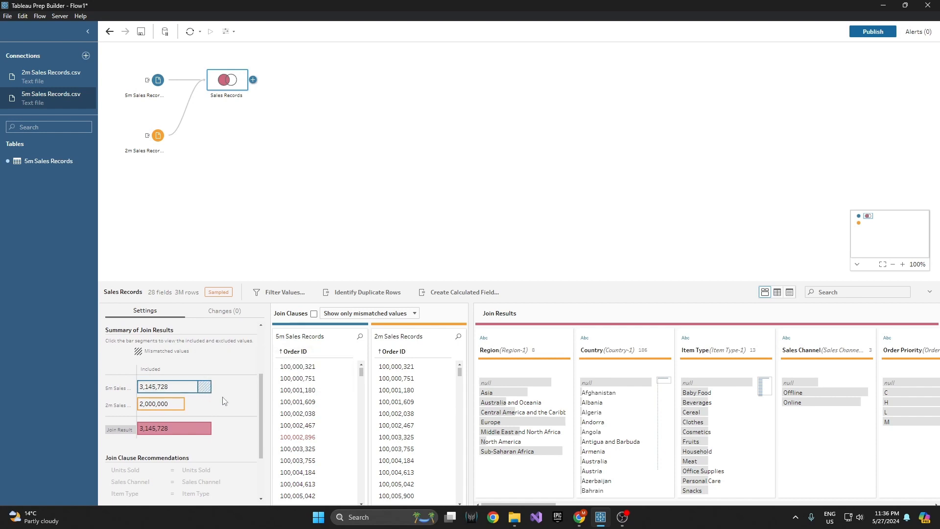
mouse_move(204, 391)
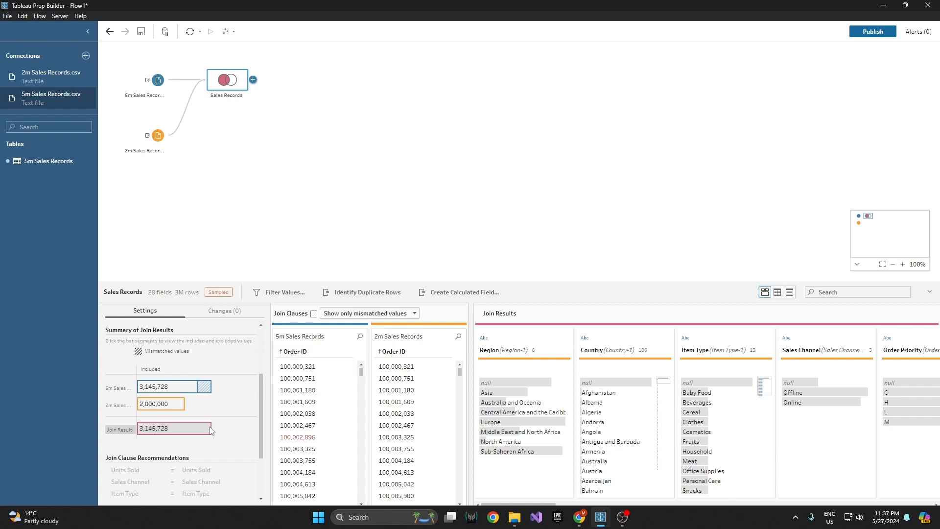
mouse_move(142, 437)
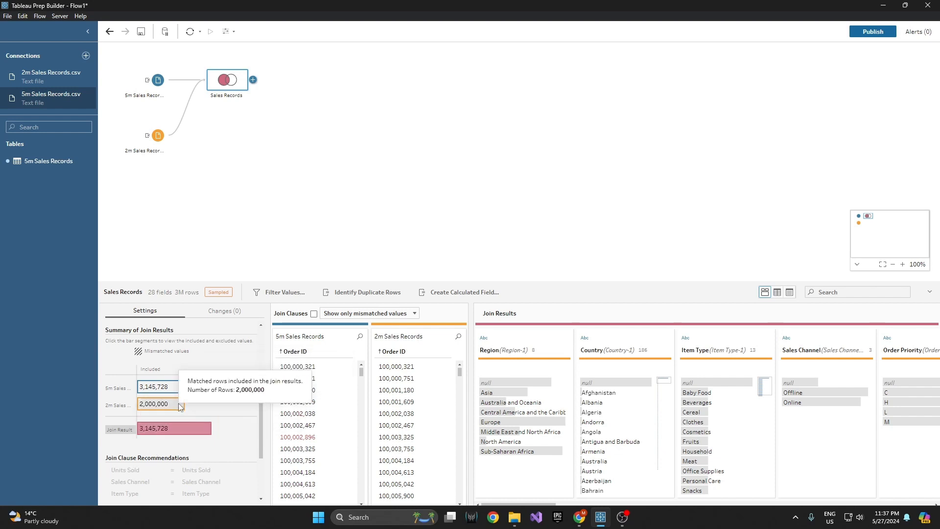
mouse_move(172, 391)
scroll(113, 449, "up", 2)
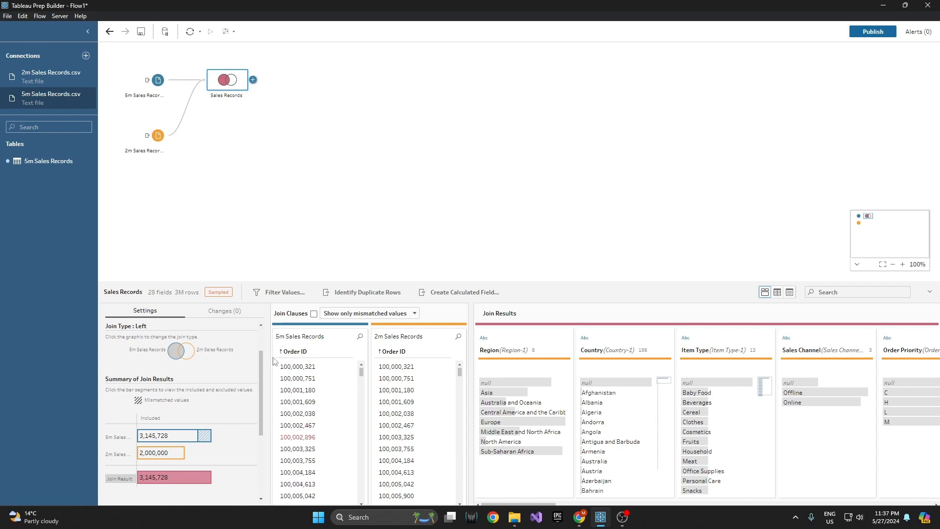
scroll(207, 433, "down", 3)
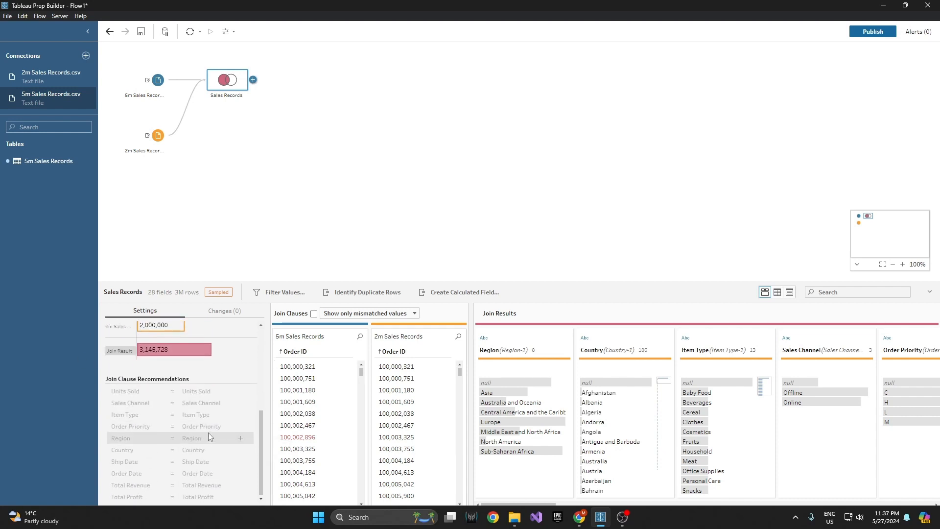
scroll(211, 439, "up", 3)
scroll(211, 441, "down", 3)
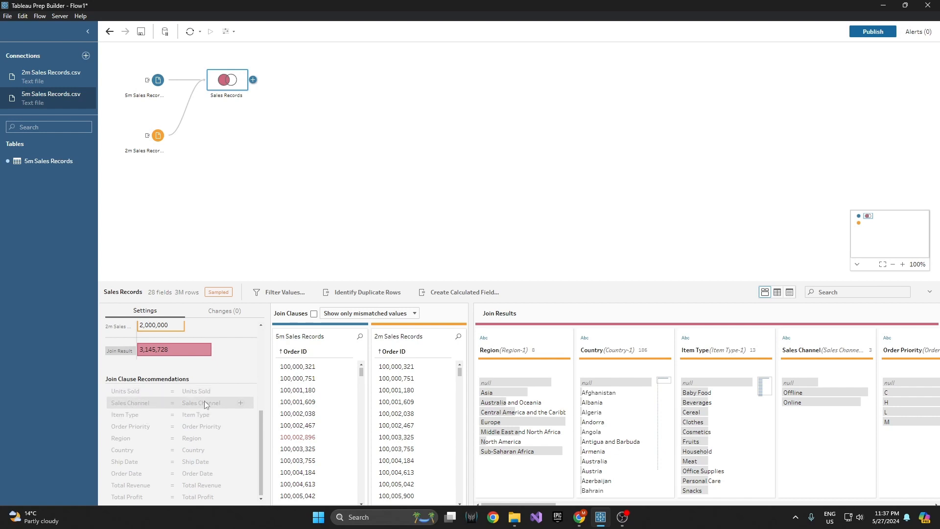
scroll(216, 420, "up", 3)
scroll(216, 420, "up", 2)
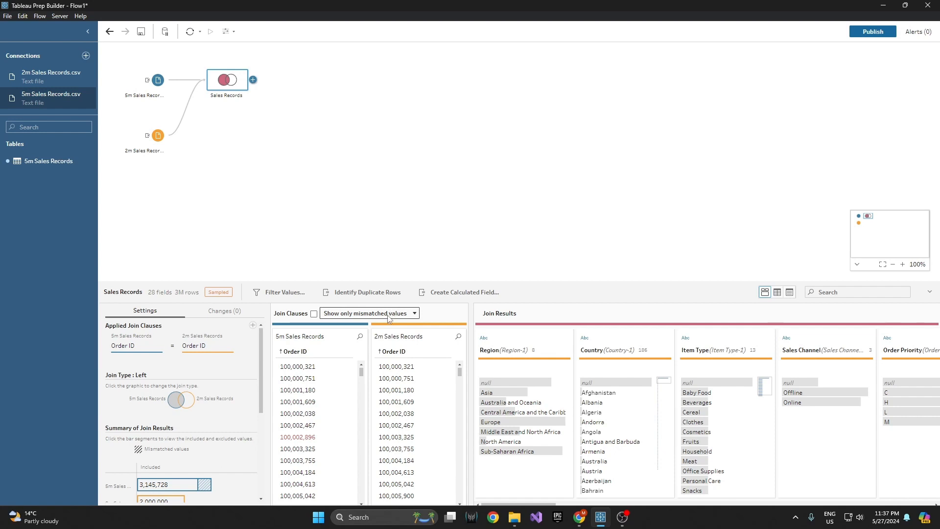
left_click(304, 438)
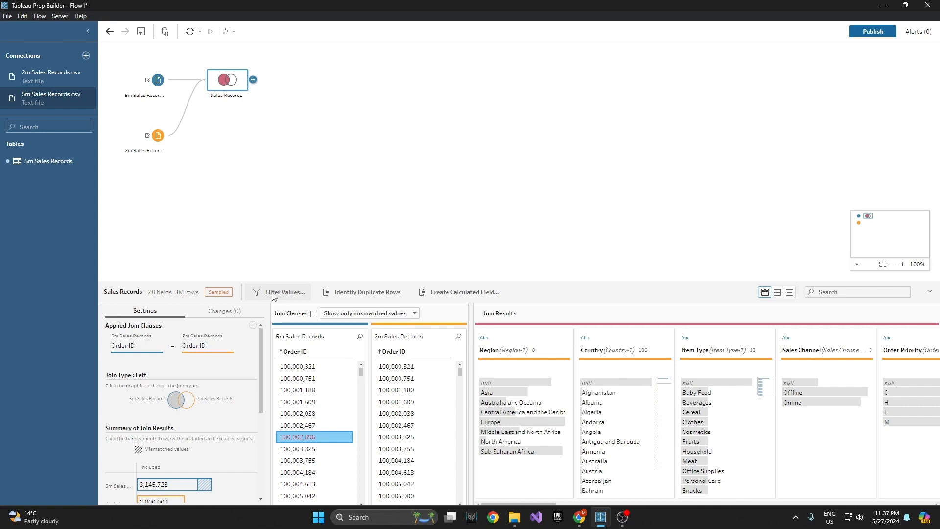
Add a Clean Step after the Sales Records join and remove it again.
left_click(253, 80)
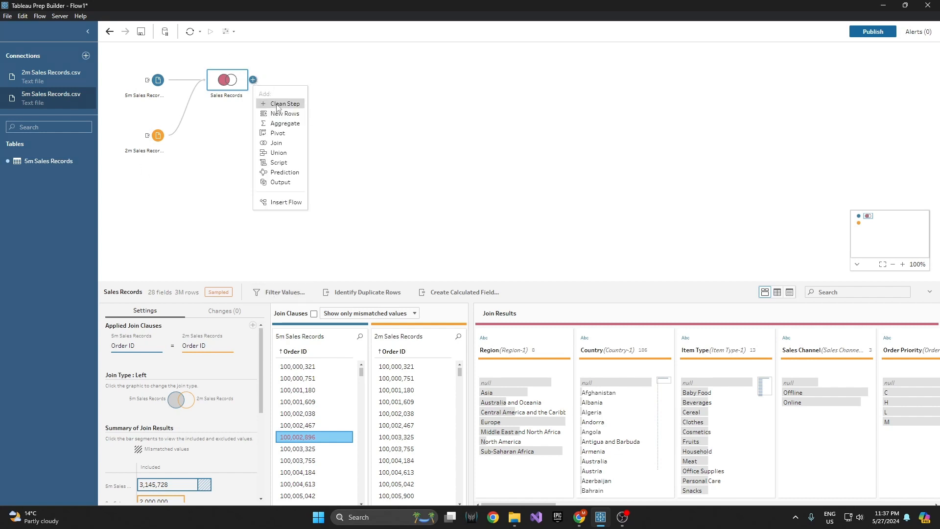
left_click(279, 95)
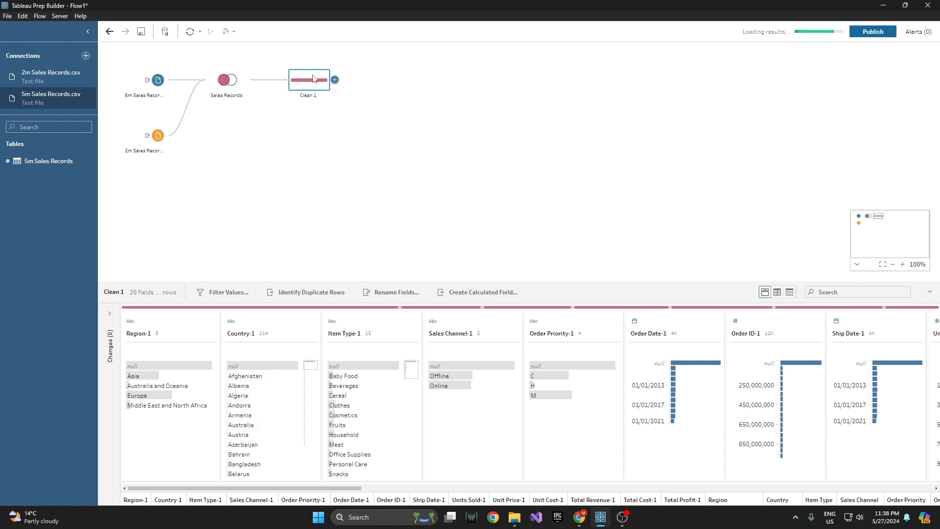
right_click(313, 79)
left_click(328, 177)
Identify duplicate rows in the Sales Records join step.
left_click(237, 79)
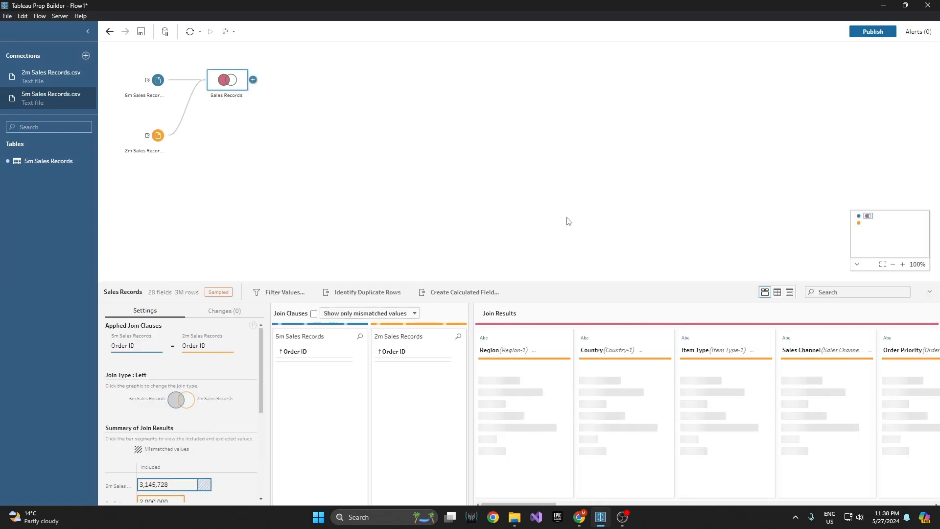
left_click(357, 298)
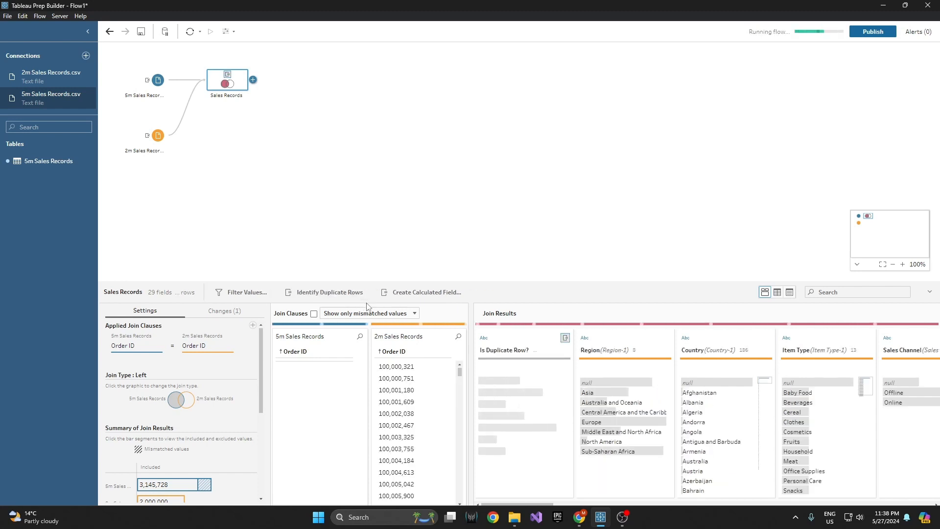